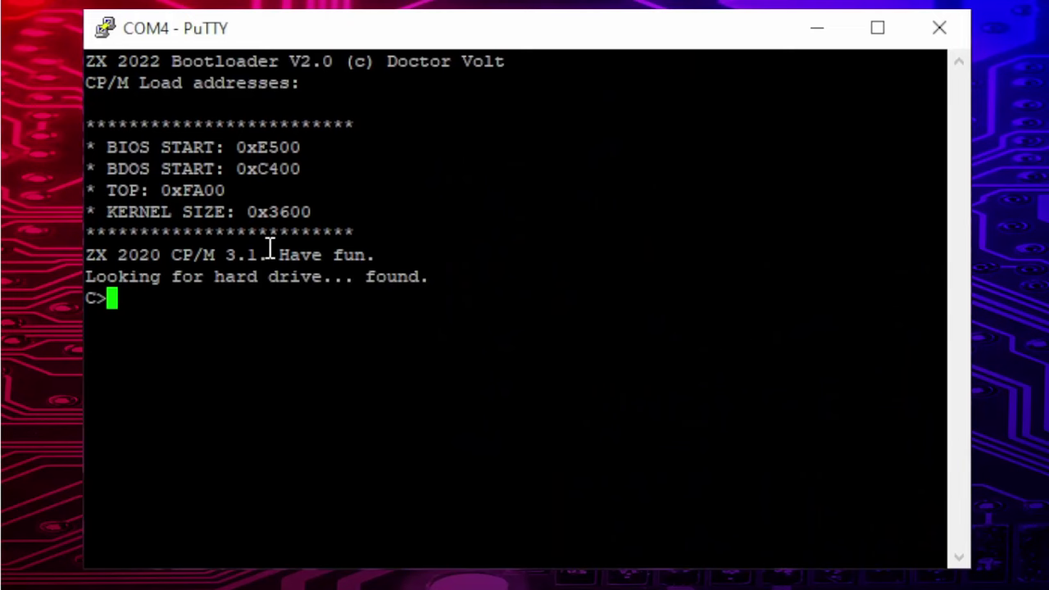
# Step: List the files on drive C of the CP/M system
pyautogui.press('Return')
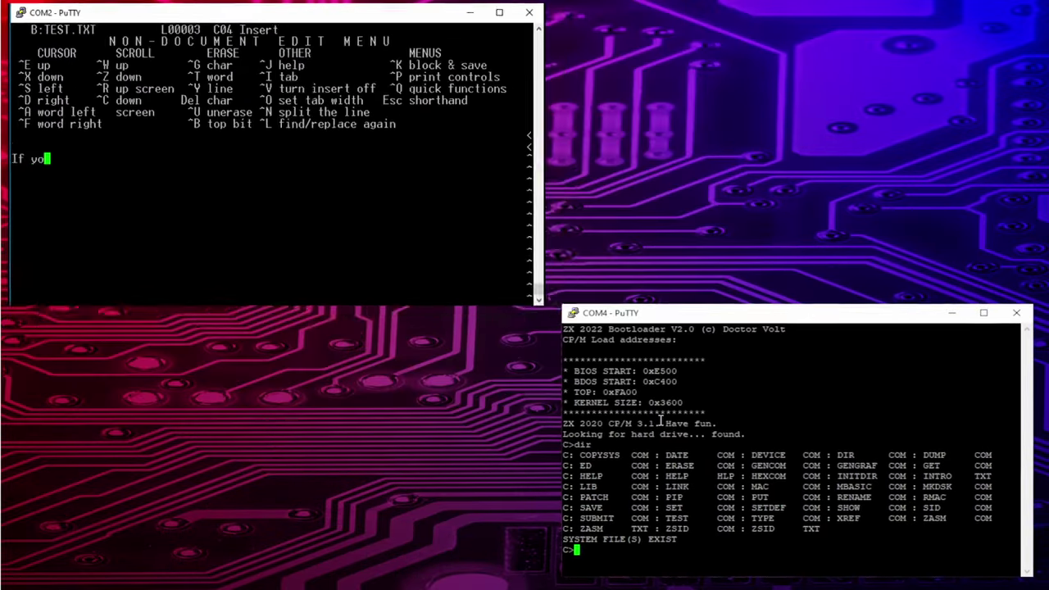
# Step: Complete the sentence in TEST.TXT as "If you like this video, give it a thumbs-up."
pyautogui.write('u like this video, give it a thum')
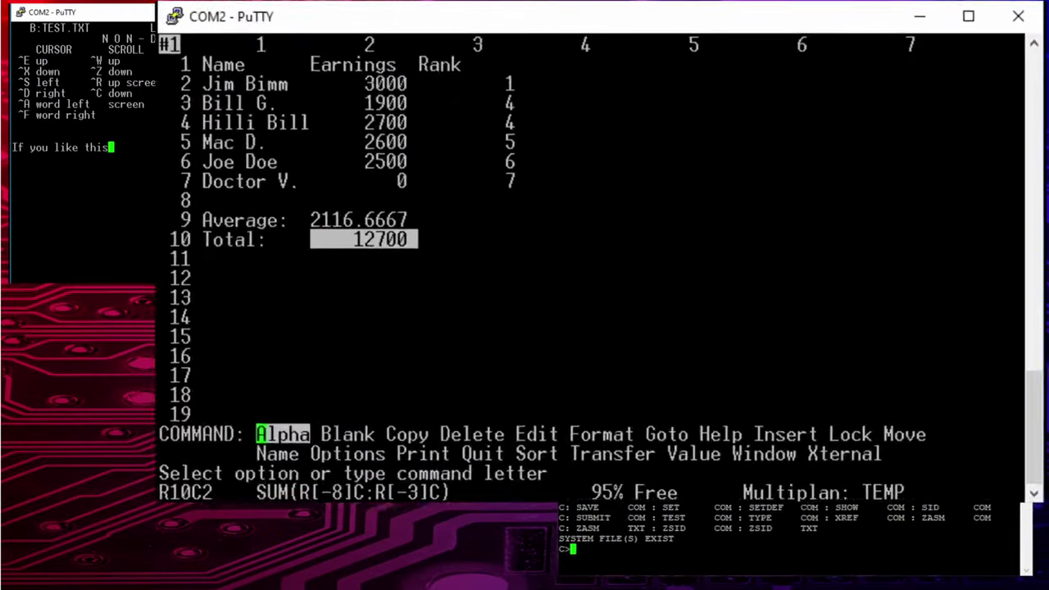
pyautogui.write('bs-up.')
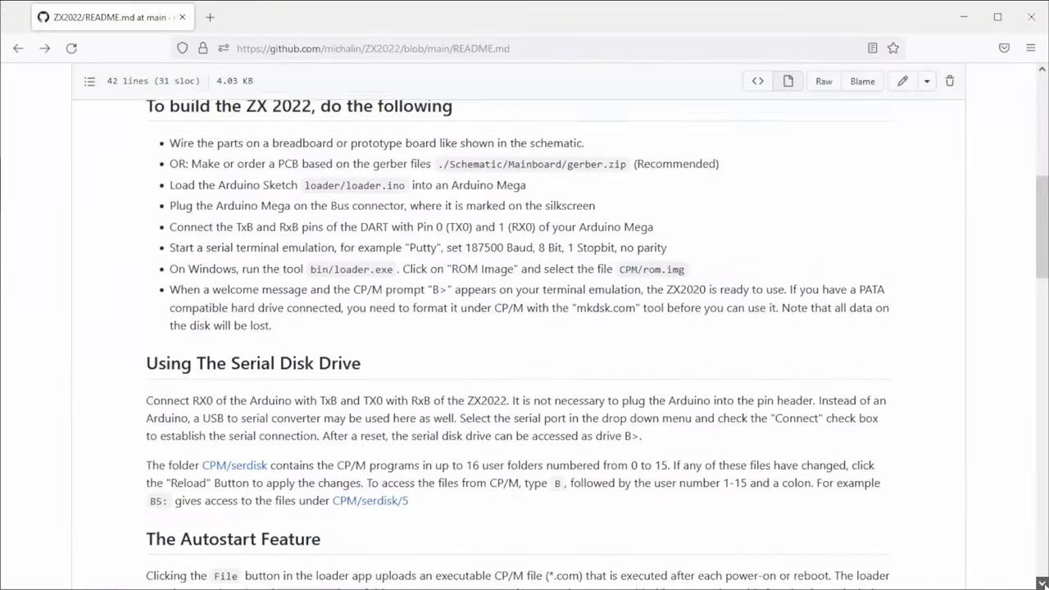
# Step: Read through the ZX2022 README from the build instructions to the keyboard connection diagram
pyautogui.scroll(-2, 525, 328)
pyautogui.scroll(-8, 525, 327)
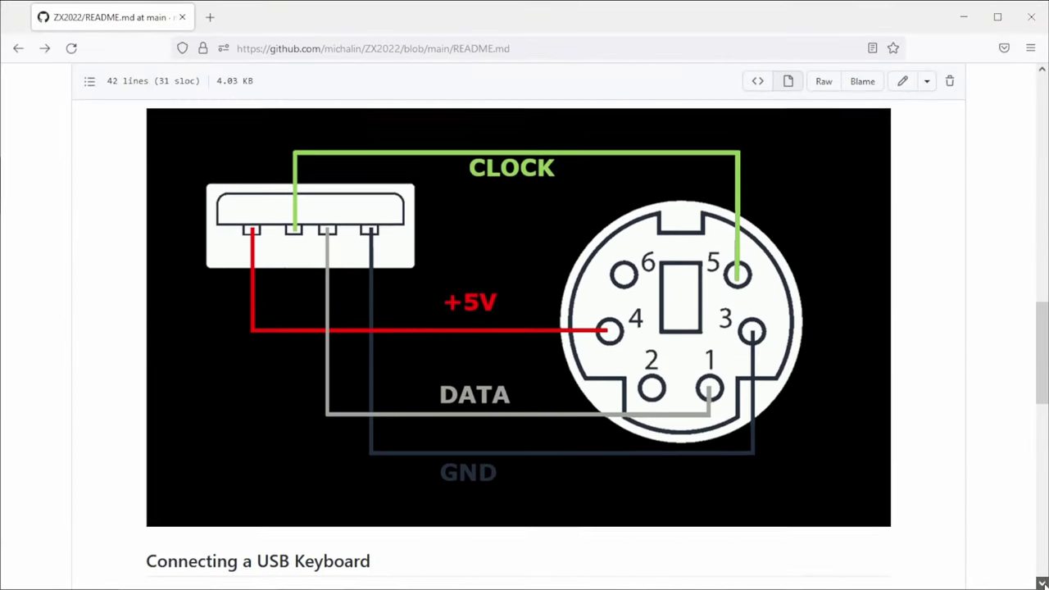
pyautogui.scroll(-5, 524, 328)
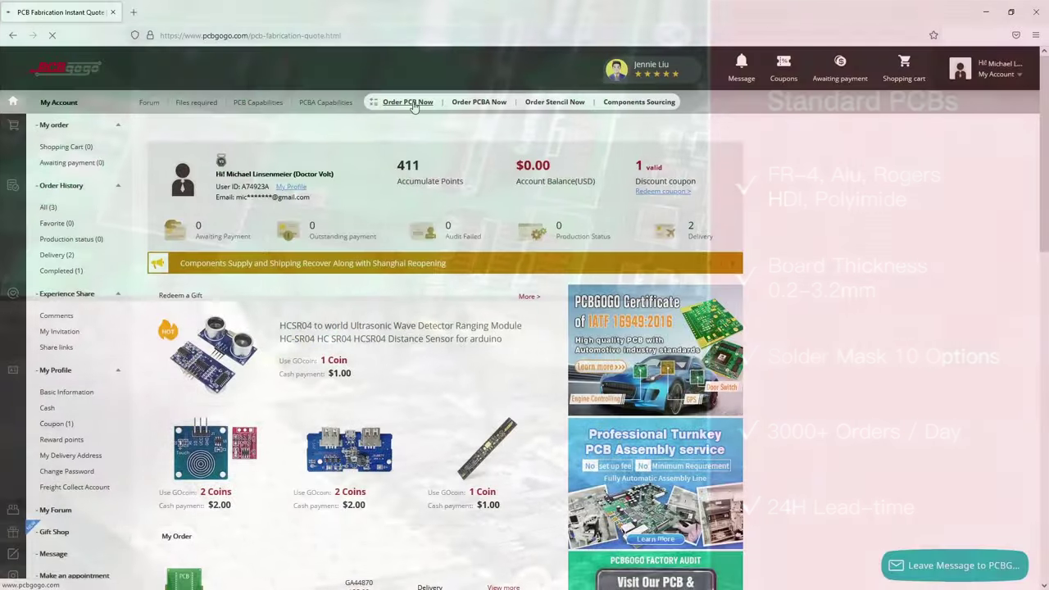
# Step: Start a PCB order on PCBGOGO and calculate the price for 5 single-piece boards with green solder mask
pyautogui.click(417, 103)
pyautogui.scroll(-5, 348, 340)
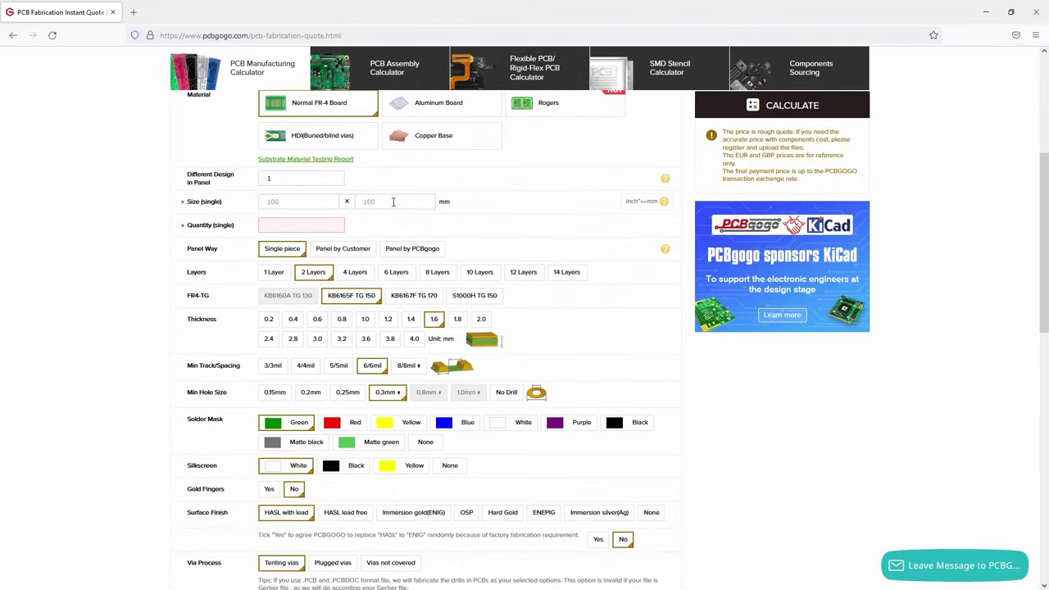
pyautogui.click(297, 226)
pyautogui.click(271, 250)
pyautogui.click(351, 424)
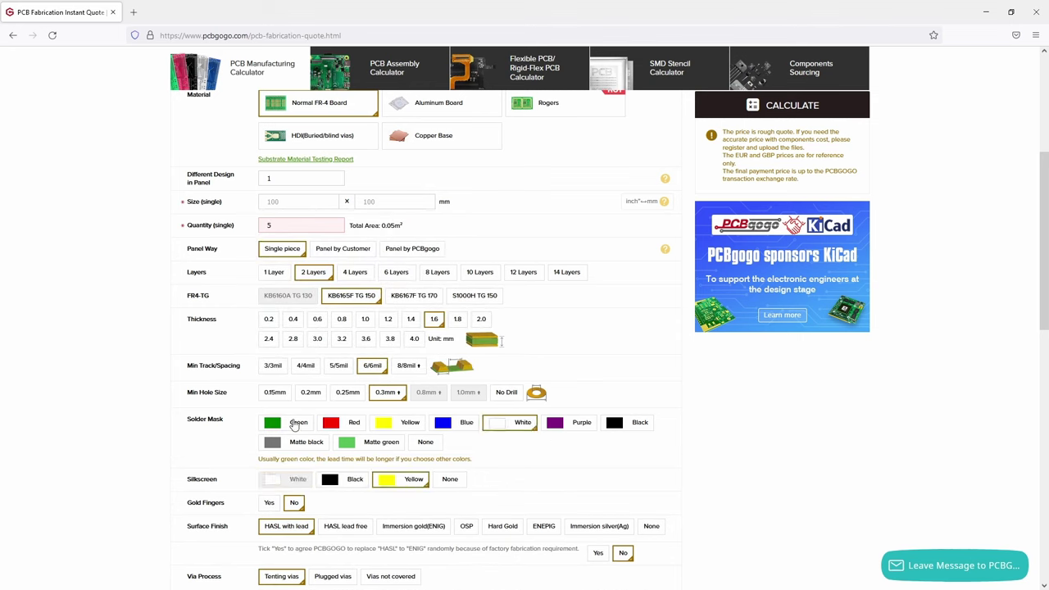
pyautogui.click(294, 424)
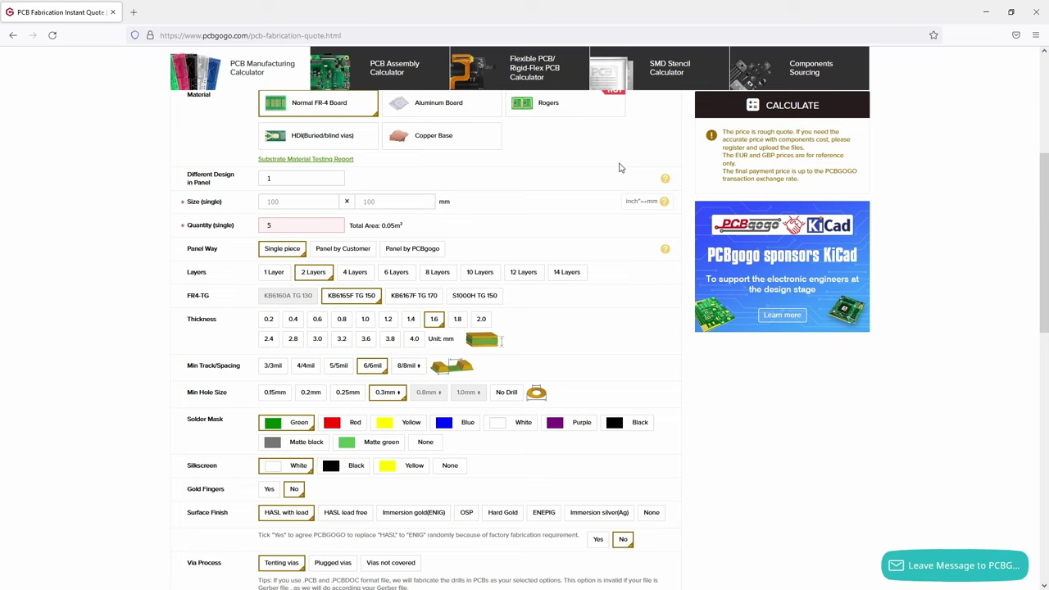
pyautogui.click(804, 106)
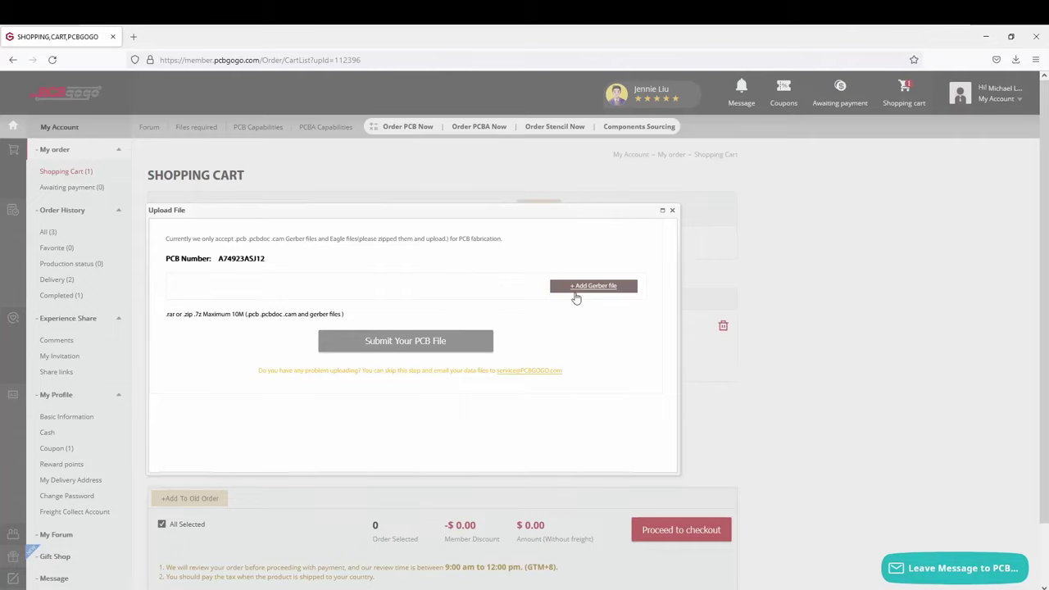
# Step: Add zx2022.zip from the gerber folder as the Gerber file for the PCB order
pyautogui.click(586, 287)
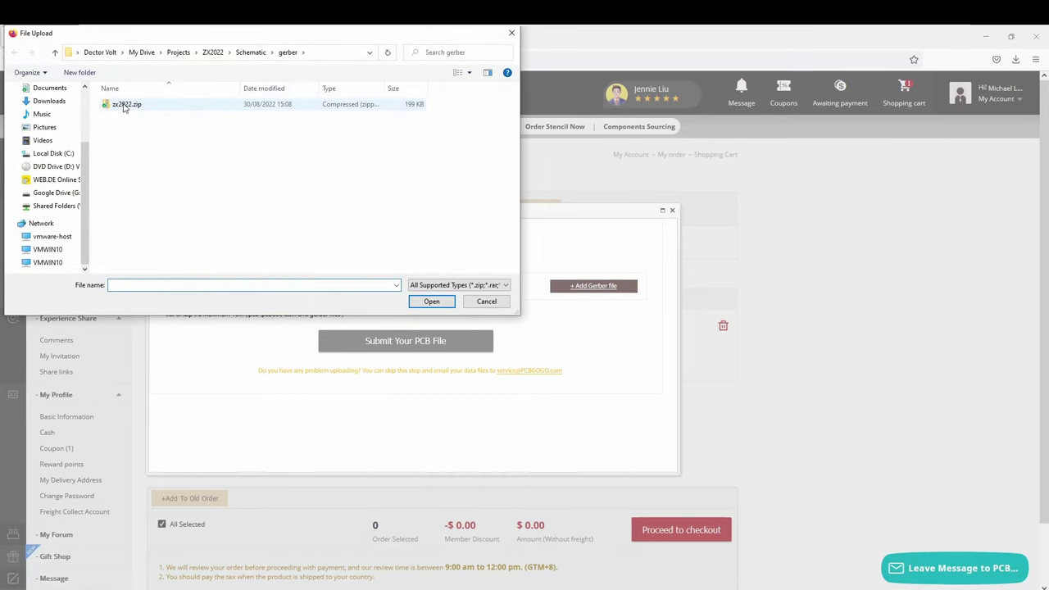
pyautogui.click(431, 302)
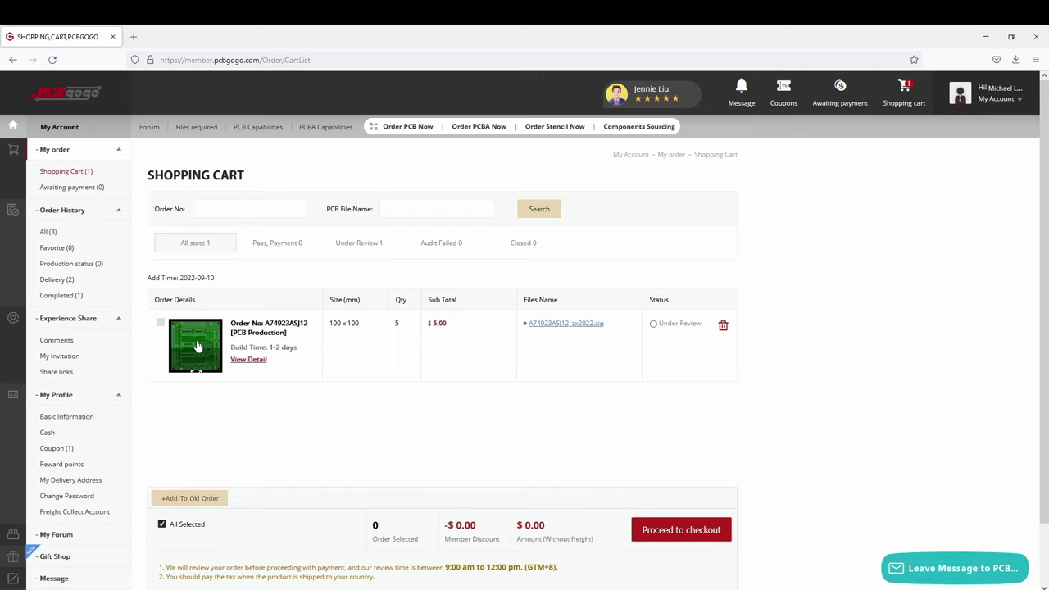
# Step: Open the Gerber preview of the ordered board and inspect its bottom and top sides
pyautogui.click(197, 348)
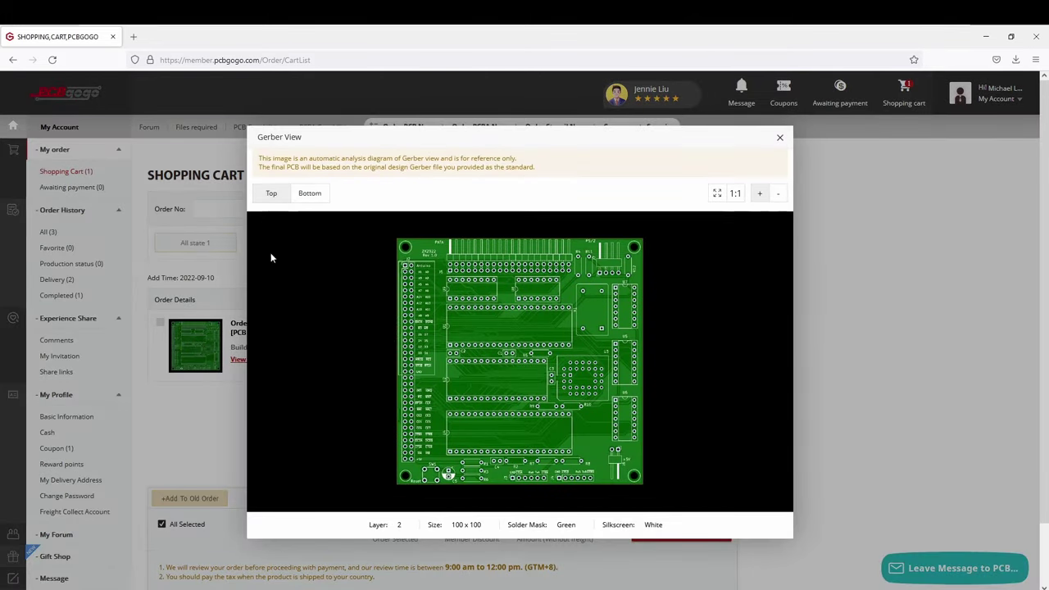
pyautogui.click(311, 195)
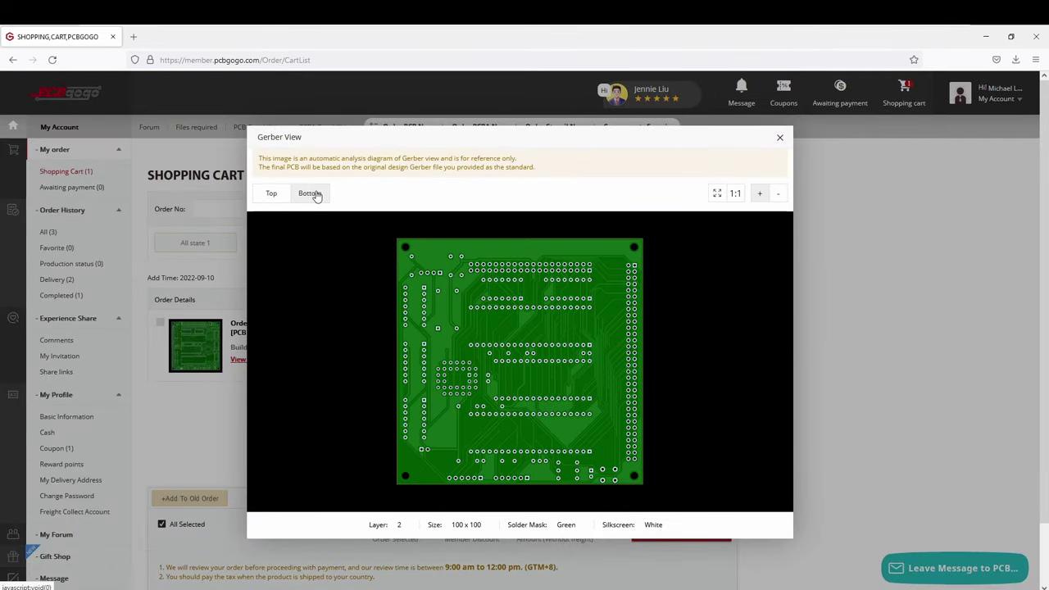
pyautogui.click(270, 194)
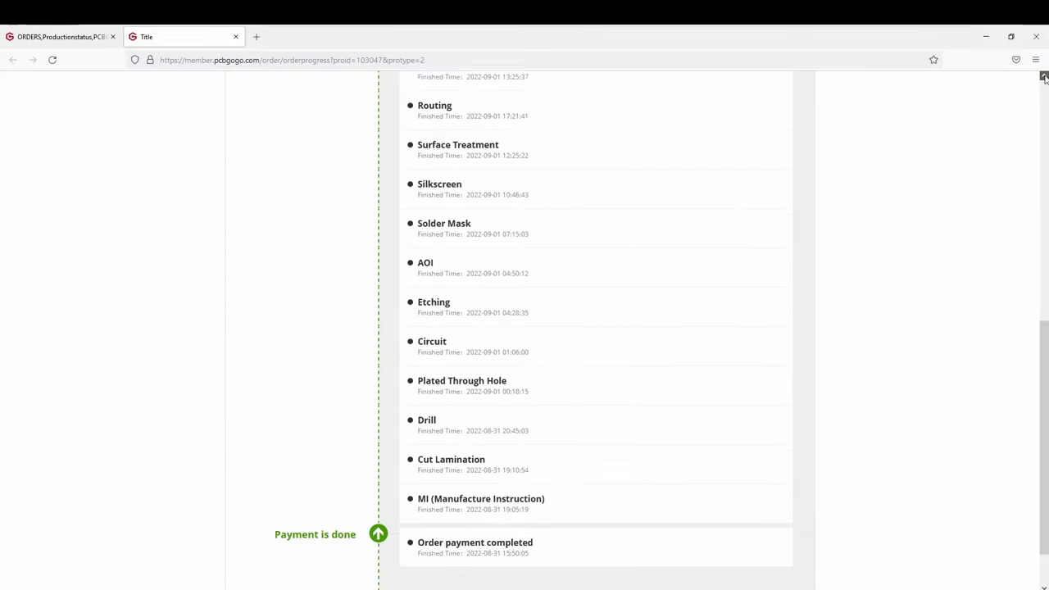
# Step: Review the finished production stages on the PCB order's progress page
pyautogui.scroll(2, 1045, 76)
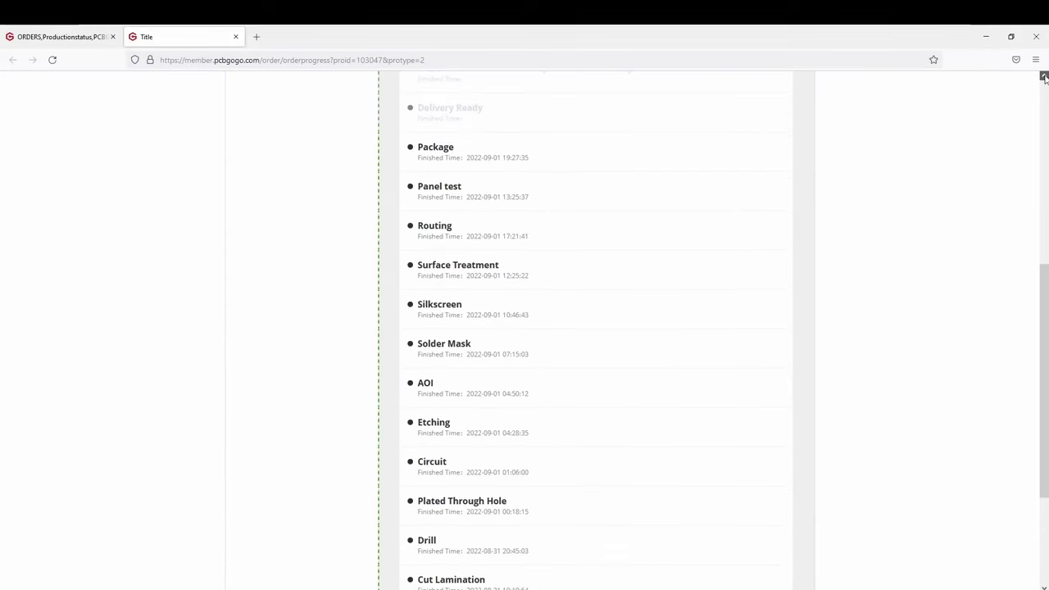
pyautogui.scroll(4, 1045, 76)
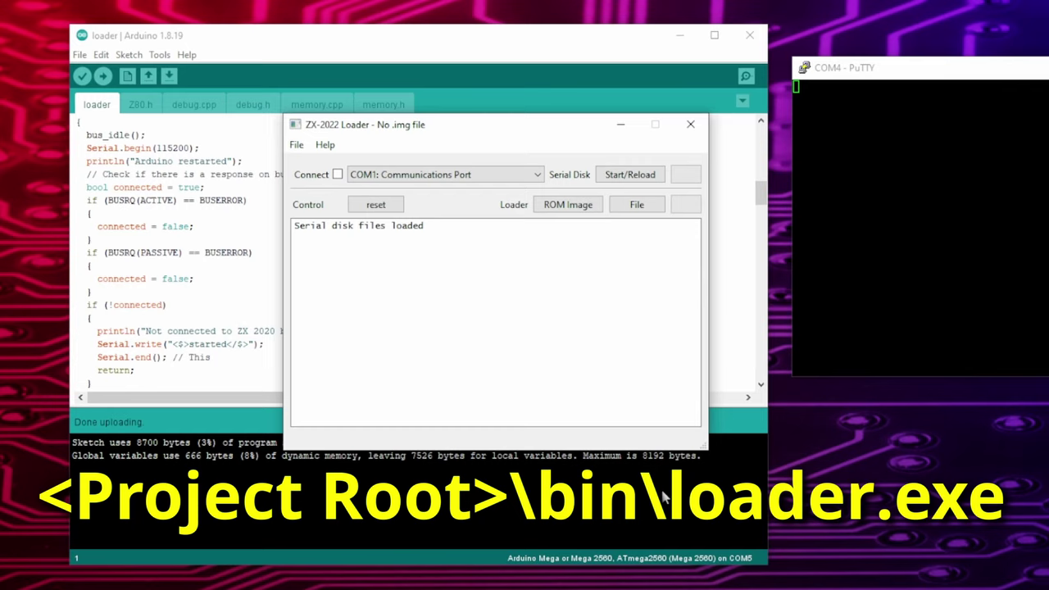
# Step: Select the COM5: USB-SERIAL CH340 port in ZX-2022 Loader and load rom.img from the project's CPM folder as the ROM image
pyautogui.click(485, 174)
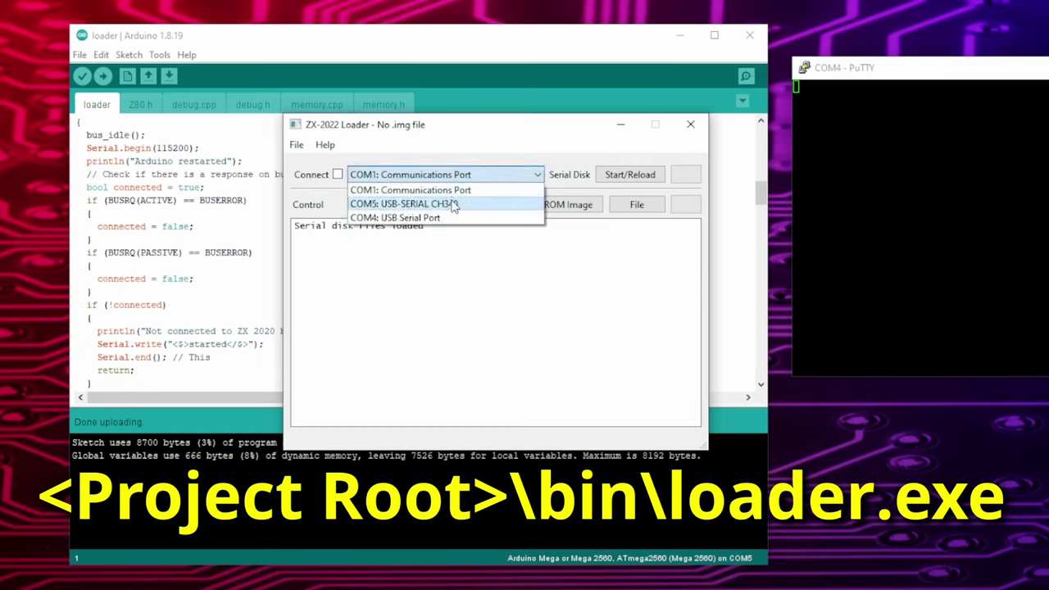
pyautogui.click(454, 204)
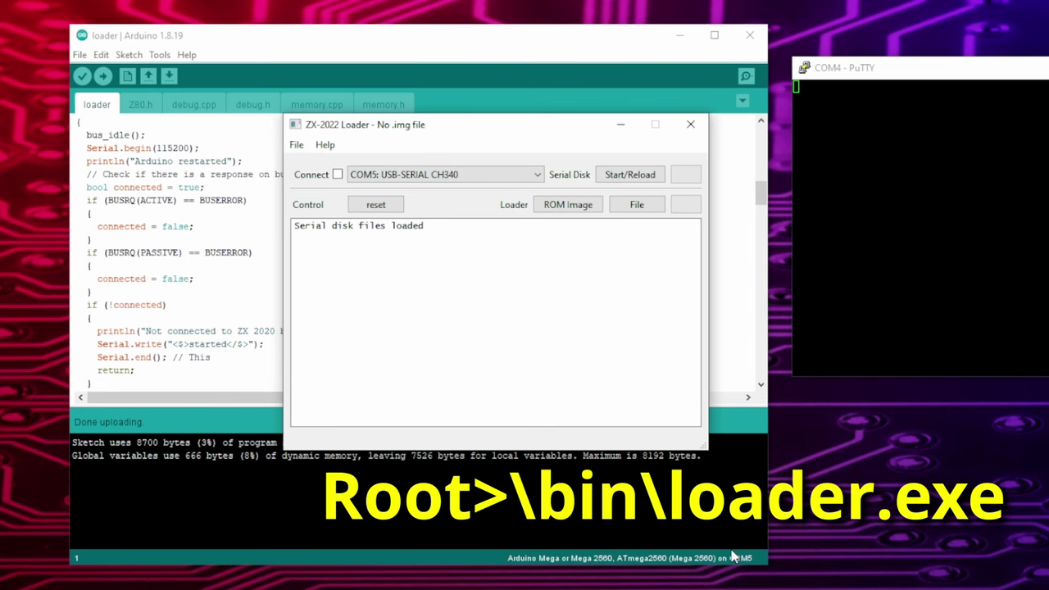
pyautogui.click(566, 206)
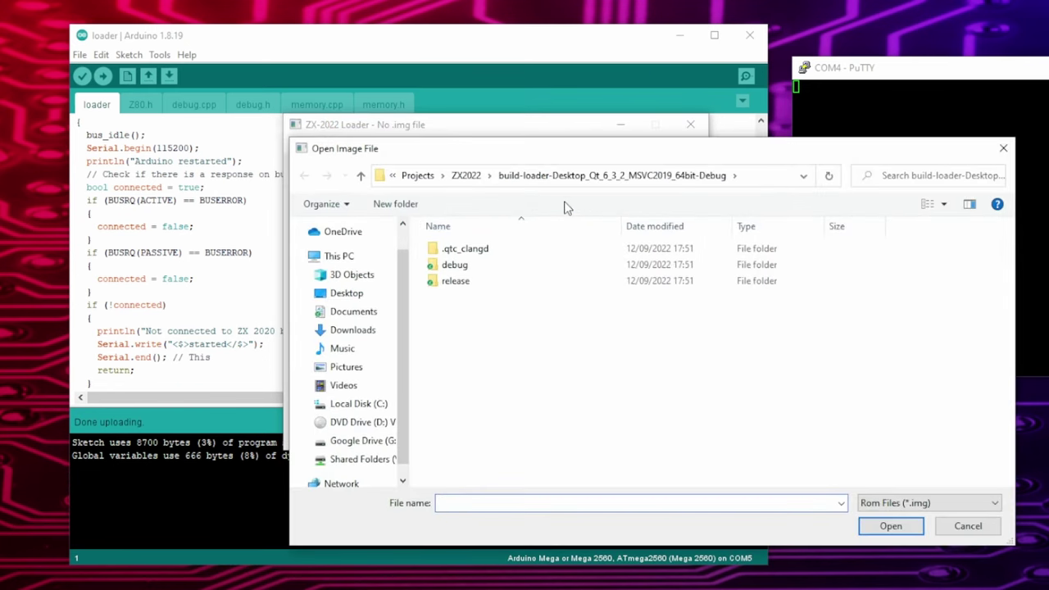
pyautogui.click(464, 177)
pyautogui.click(456, 317)
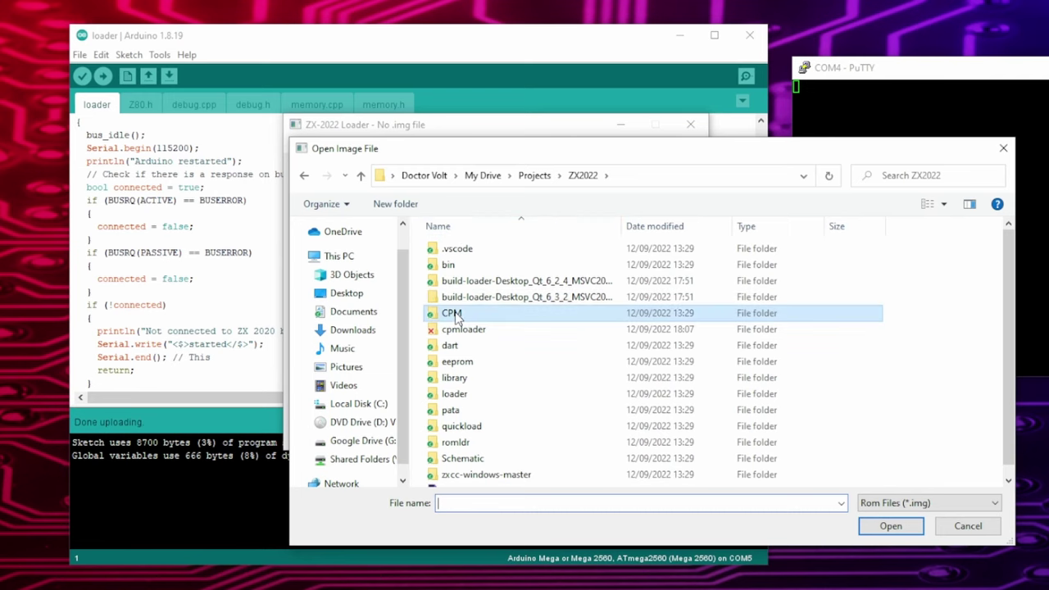
pyautogui.doubleClick(456, 317)
pyautogui.doubleClick(460, 300)
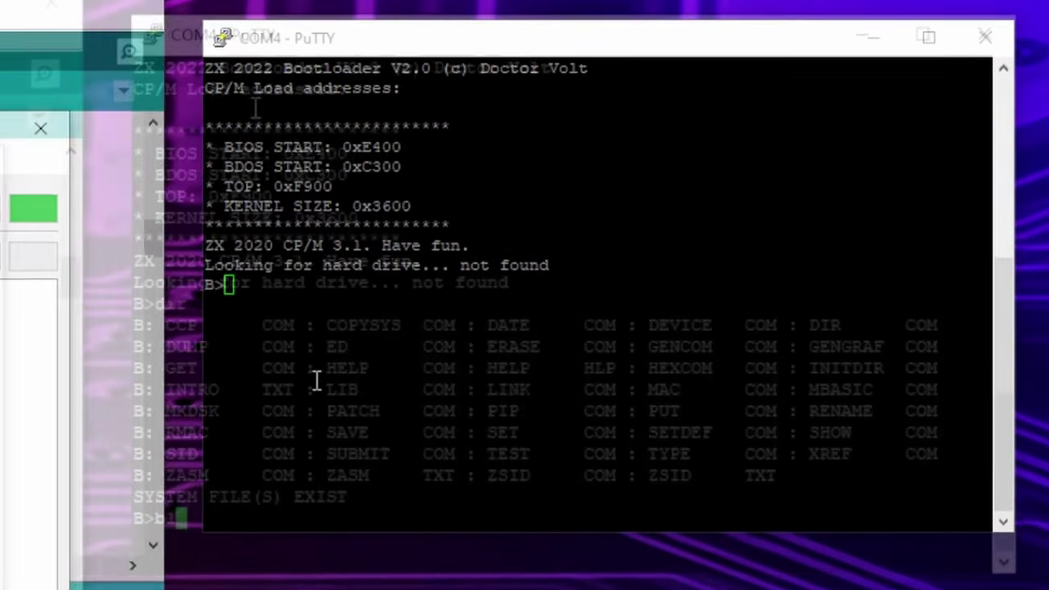
# Step: In the COM4 PuTTY terminal, switch to user areas 1 and 2 of drive B and list the files in each
pyautogui.write('b1:')
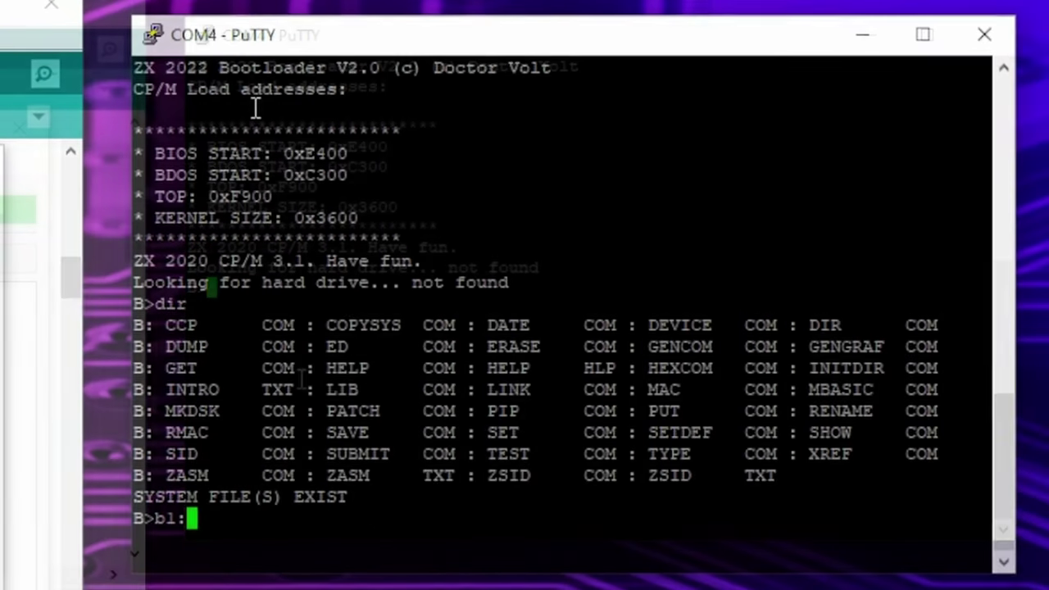
pyautogui.press('Return')
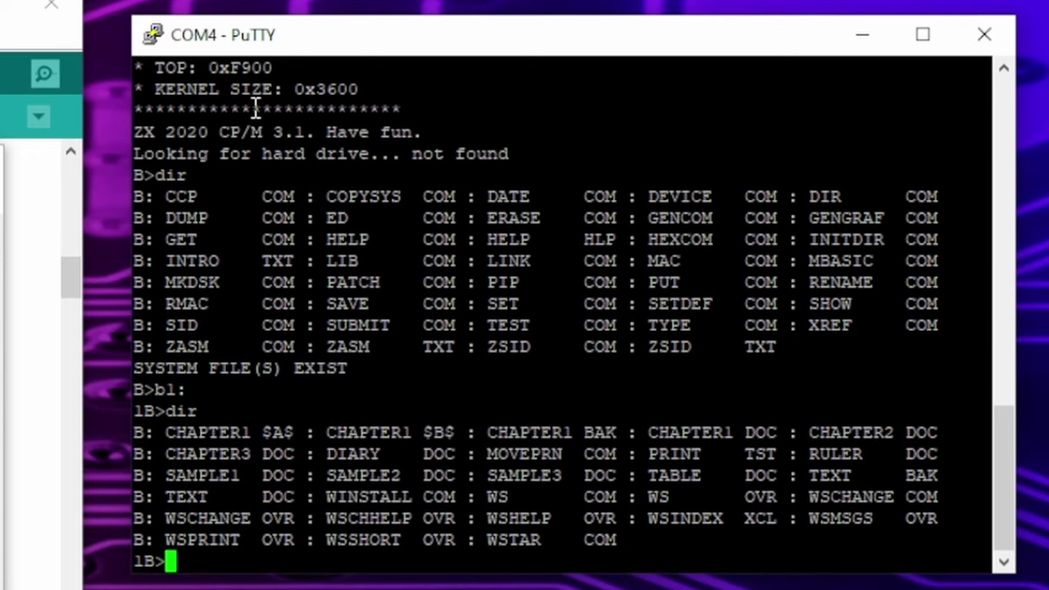
pyautogui.press('Return')
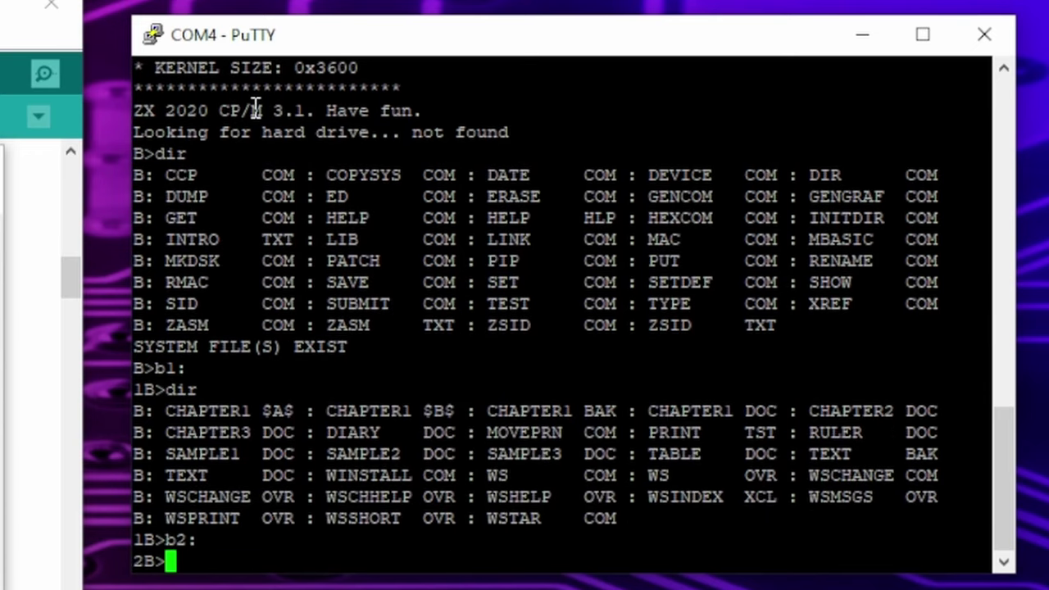
pyautogui.write('dir')
pyautogui.press('Return')
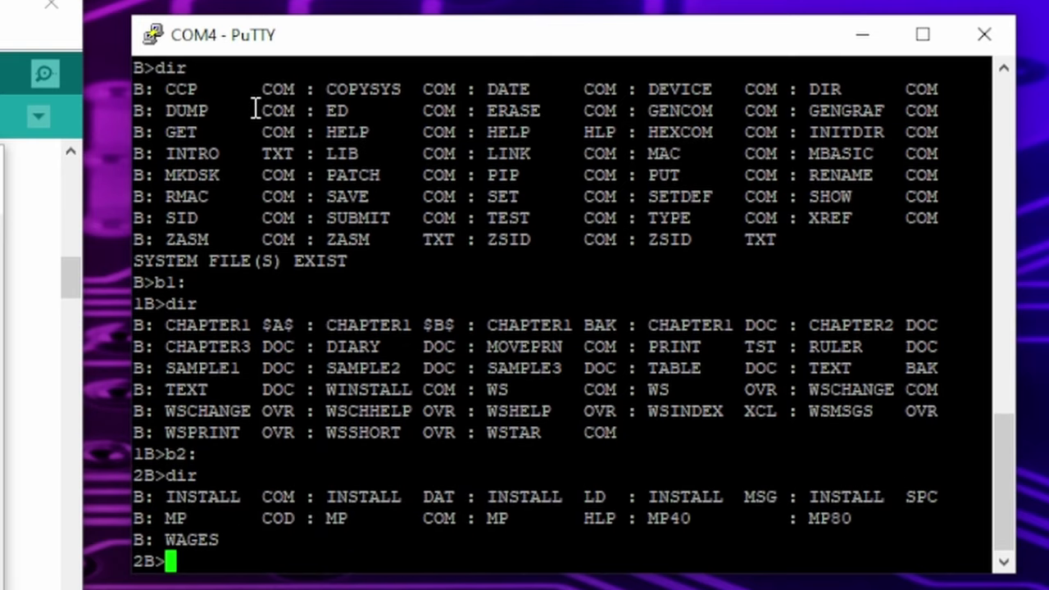
# Step: Switch back to user area 0 of drive B, list its files and display the contents of intro.txt
pyautogui.write('b0:')
pyautogui.press('Return')
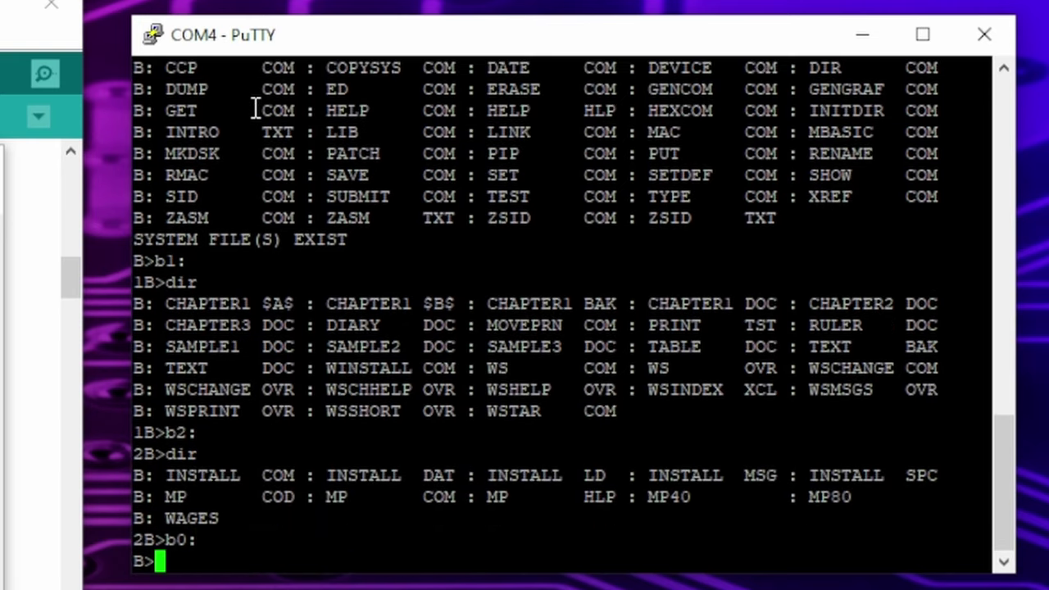
pyautogui.press('Return')
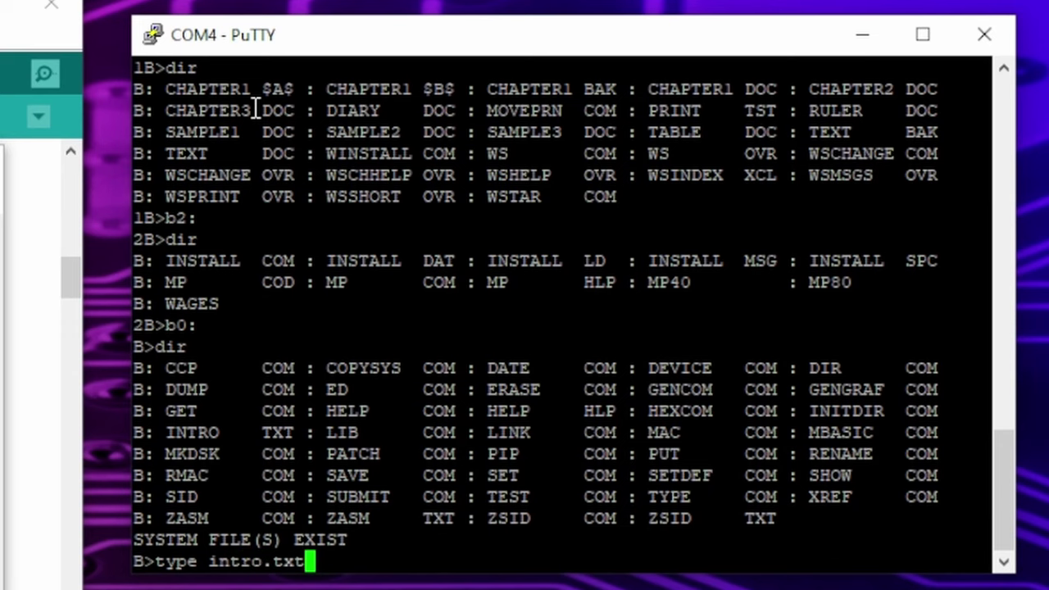
pyautogui.press('Return')
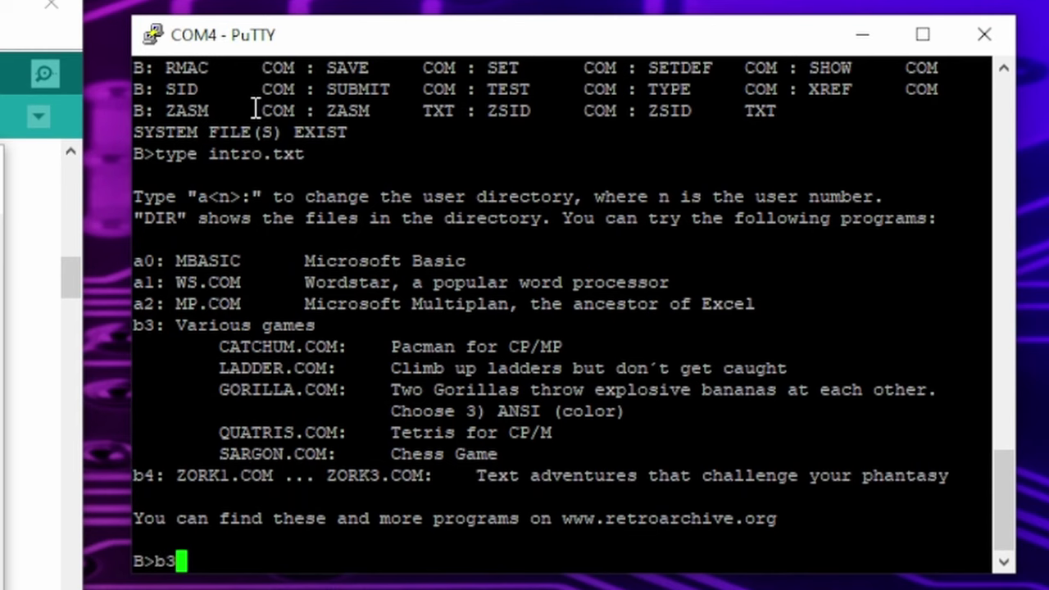
# Step: Switch to user area 3 of drive B and run the catchum game
pyautogui.write('b3:')
pyautogui.press('Return')
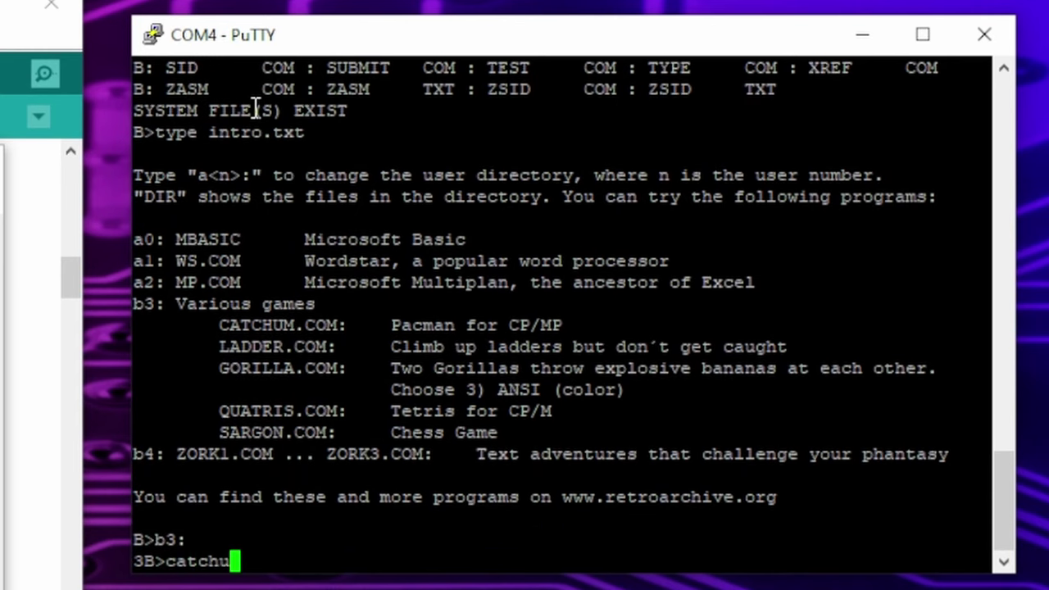
pyautogui.write('catchum')
pyautogui.press('Return')
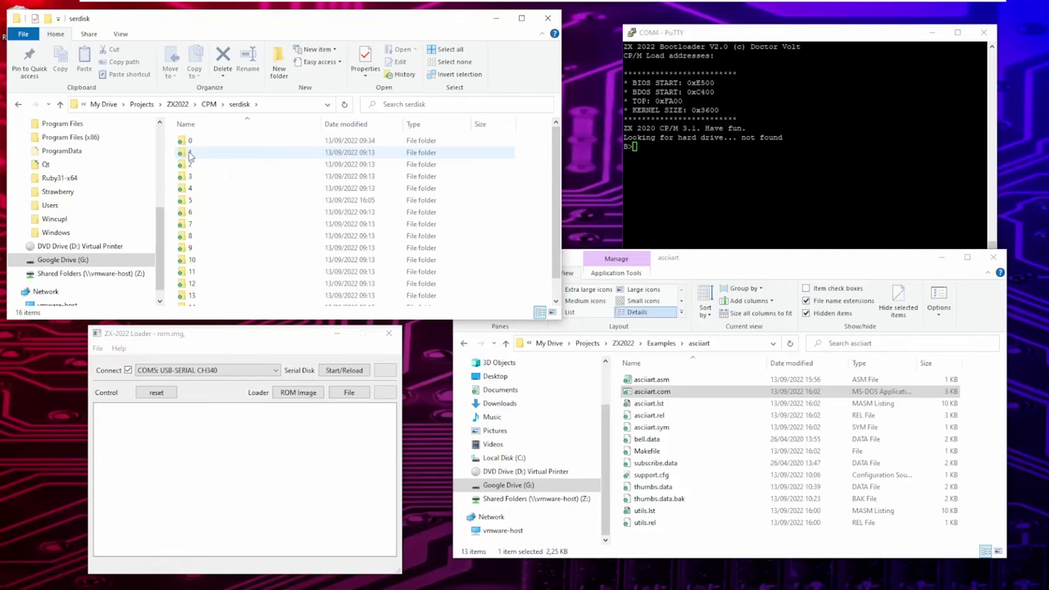
# Step: Move asciiart.com from the asciiart example folder into serdisk folder 5 and reload the serial disk in the loader
pyautogui.click(641, 393)
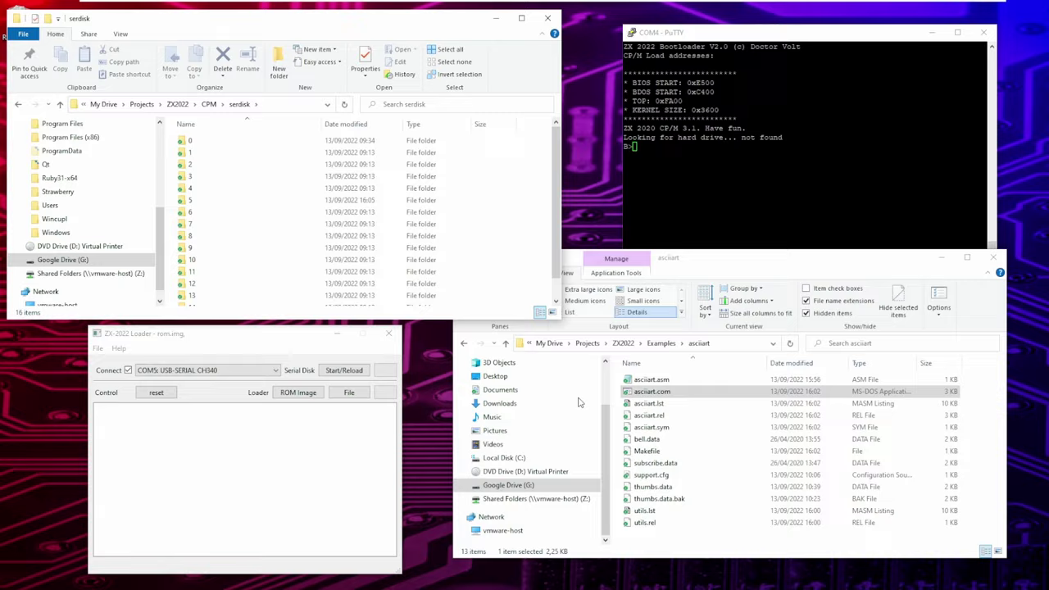
pyautogui.moveTo(652, 391); pyautogui.dragTo(209, 209)
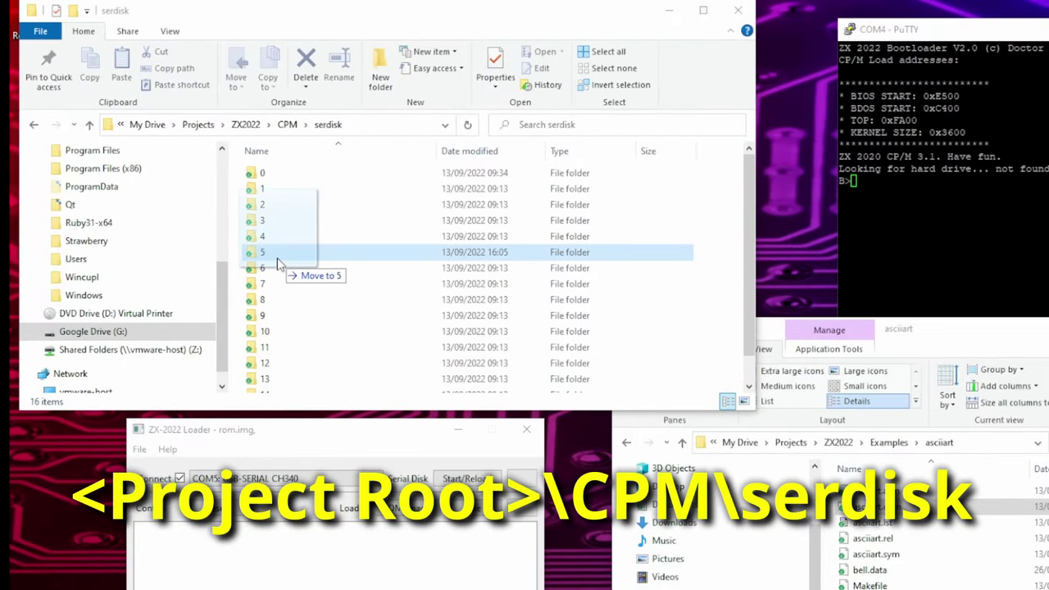
pyautogui.moveTo(276, 261); pyautogui.dragTo(275, 261)
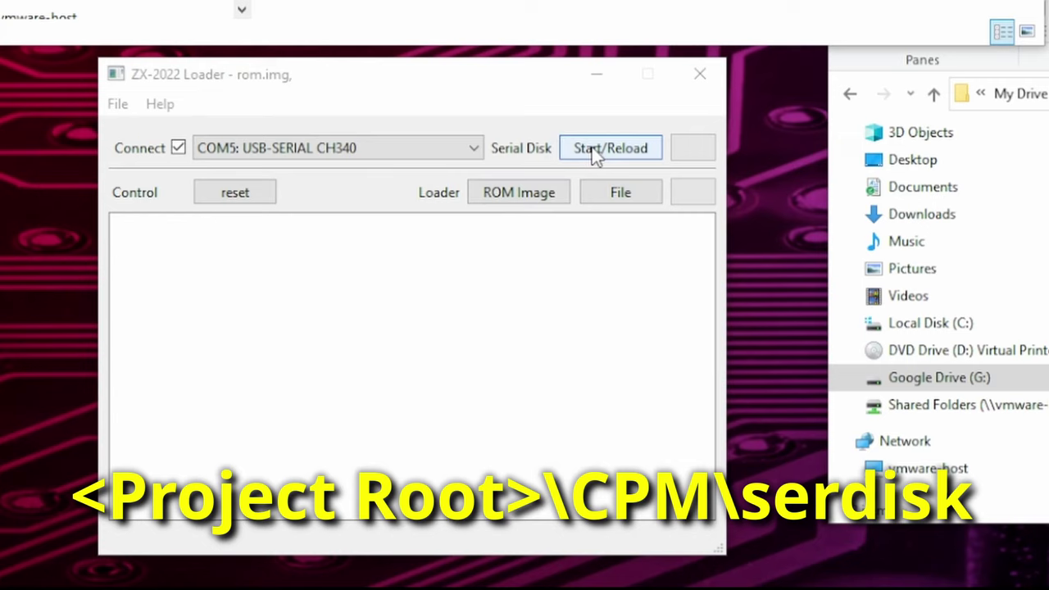
pyautogui.click(595, 156)
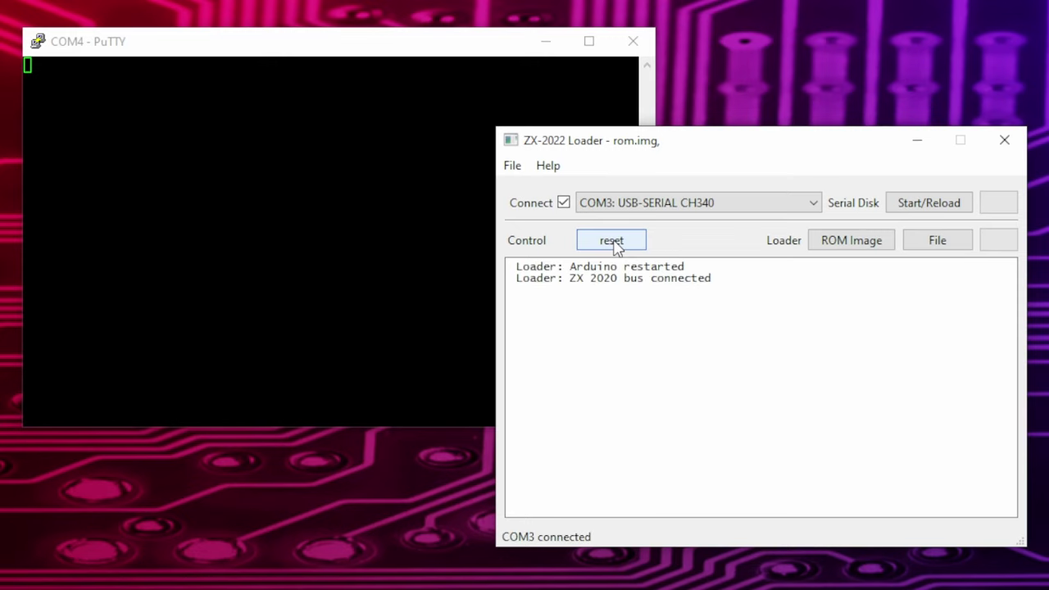
# Step: Reset the ZX2022 from the loader over the COM3 connection
pyautogui.click(616, 248)
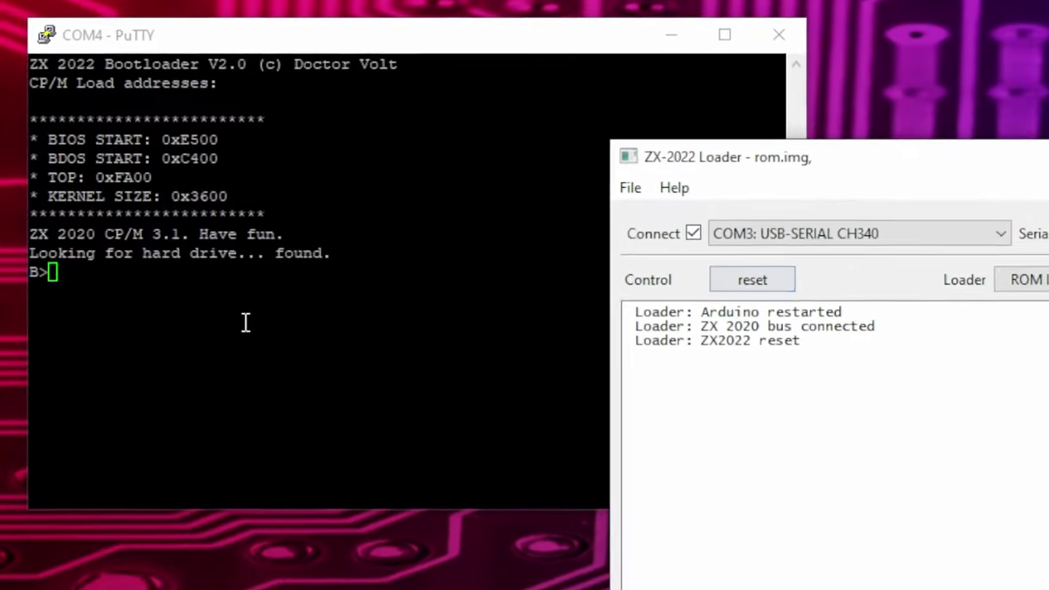
# Step: Format the hard drive with mkdsk, confirming with y, and copy the CP/M files to drive C with pip c:=*.*
pyautogui.moveTo(31, 268); pyautogui.dragTo(193, 274)
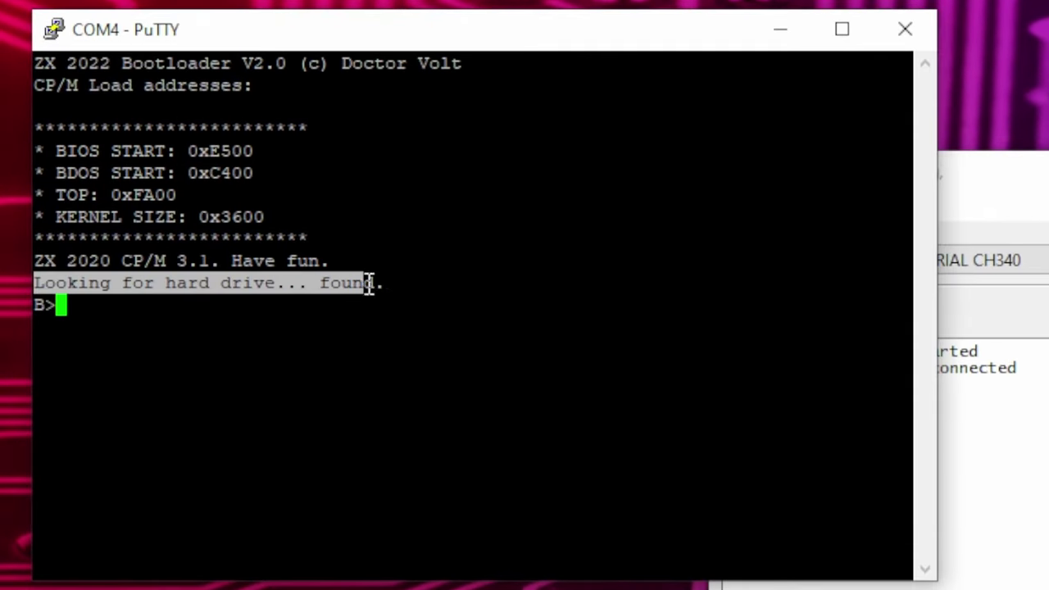
pyautogui.click(214, 316)
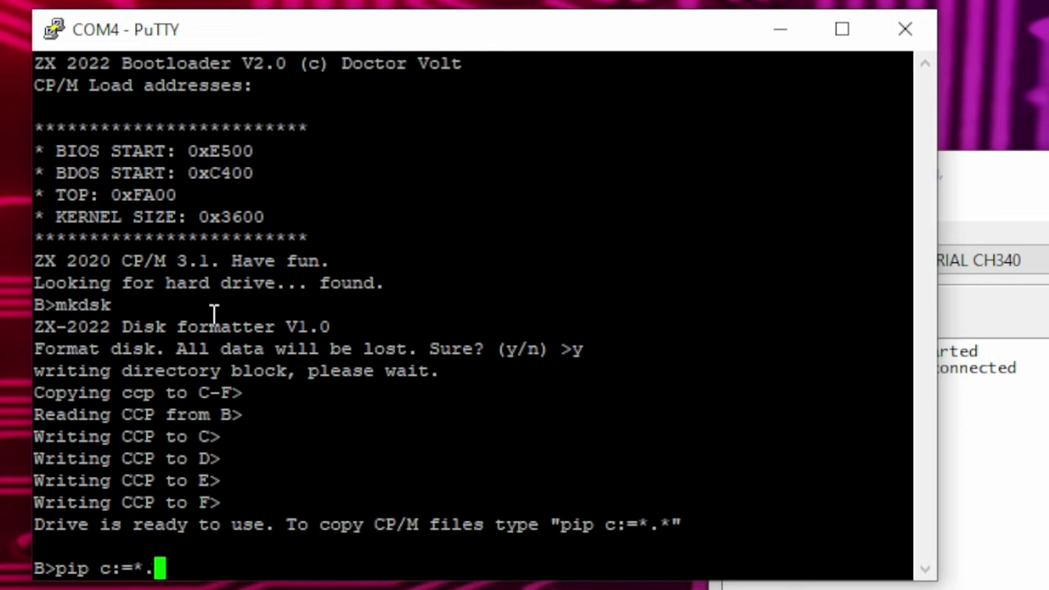
pyautogui.press('Return')
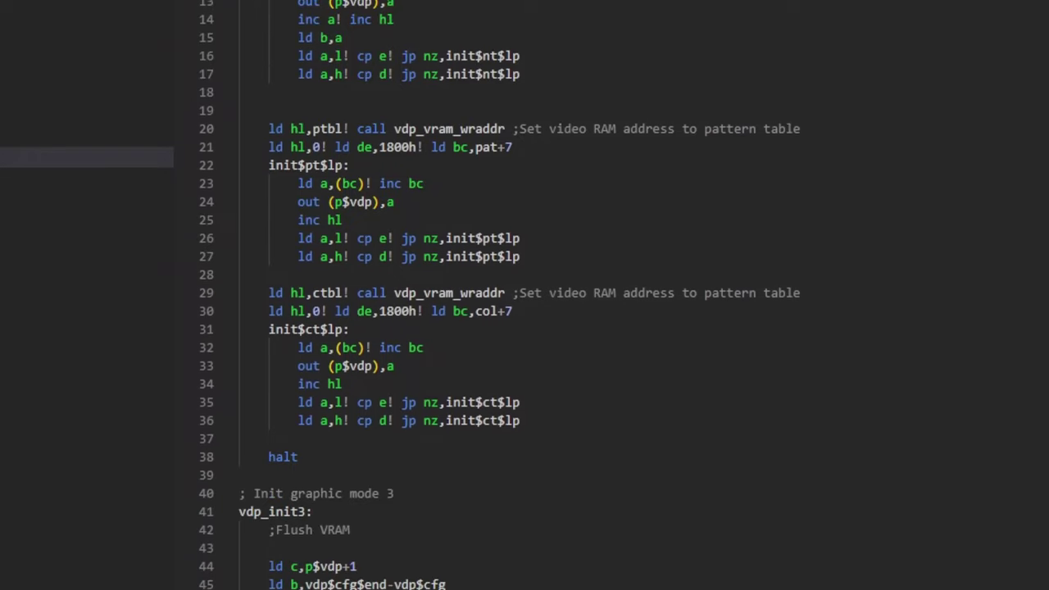
pyautogui.scroll(-3, 525, 295)
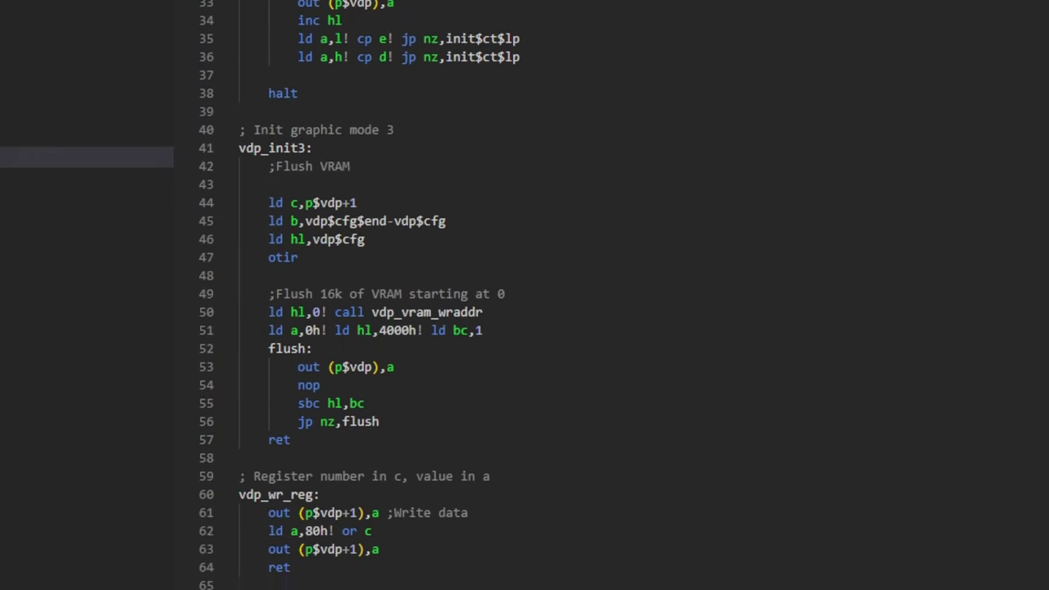
pyautogui.scroll(-5, 524, 295)
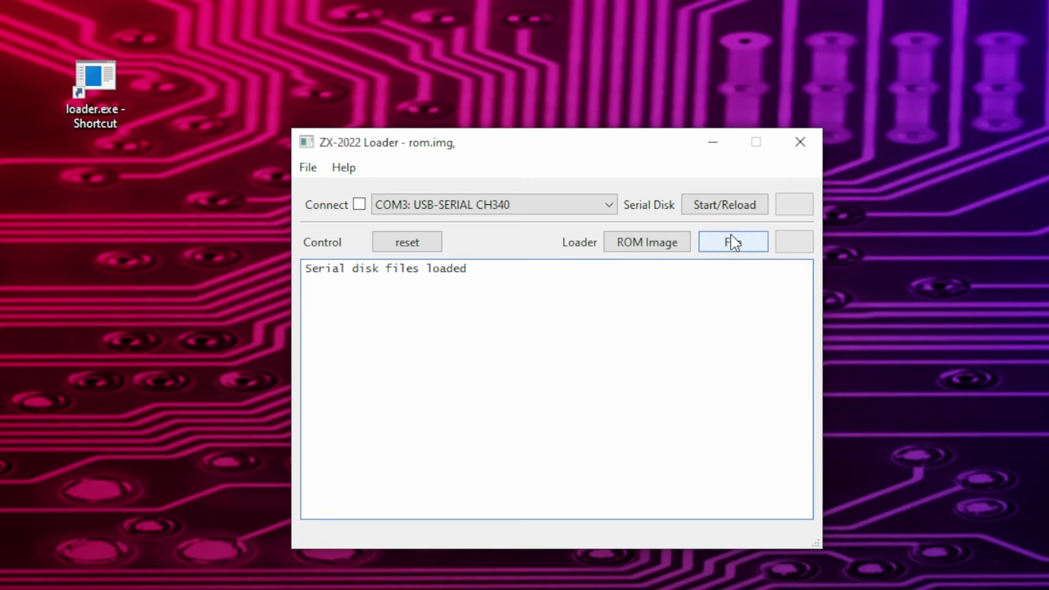
# Step: In the ZX-2022 Loader, choose tms9918.com from the ZX2022 Examples\TMS9918 folder as the autostart file
pyautogui.click(731, 242)
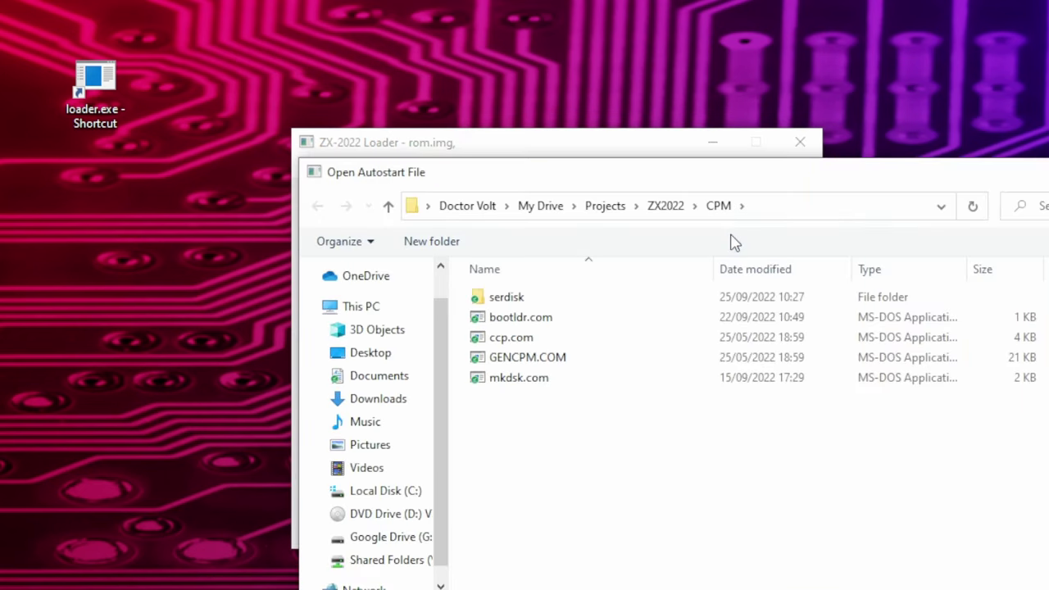
pyautogui.click(665, 205)
pyautogui.click(502, 384)
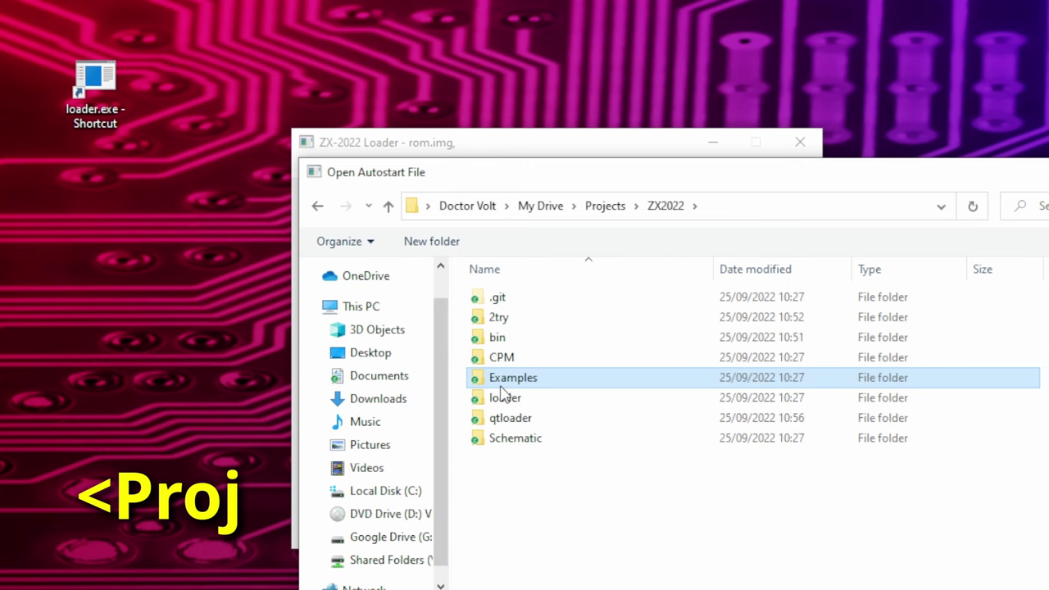
pyautogui.doubleClick(502, 385)
pyautogui.doubleClick(500, 318)
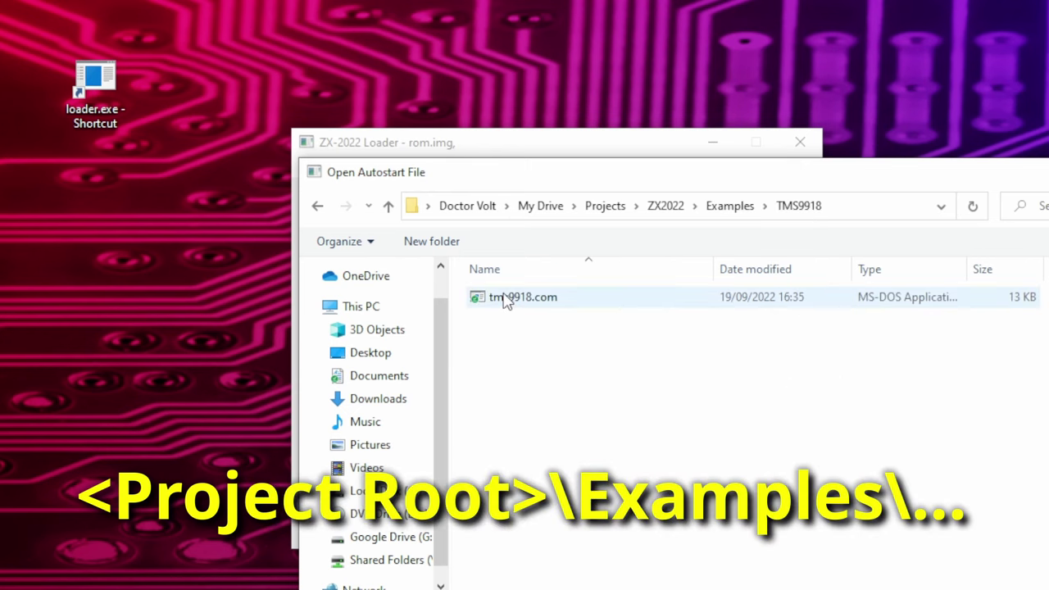
pyautogui.doubleClick(509, 299)
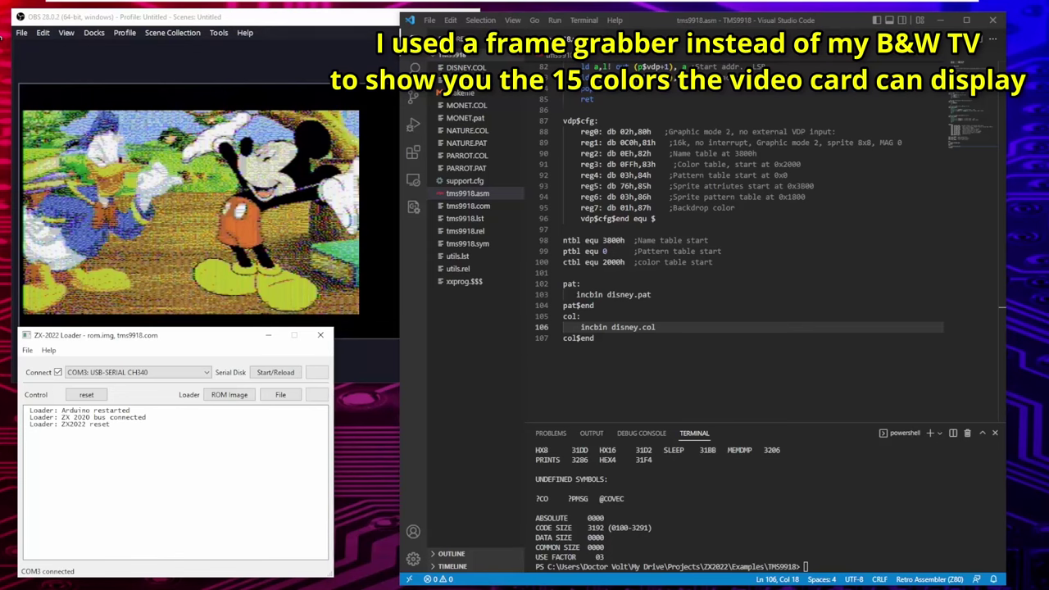
# Step: In tms9918.asm in Visual Studio Code, change the pattern data include under pat to parrot.pat
pyautogui.click(645, 287)
pyautogui.press('BackSpace')
pyautogui.press('BackSpace')
pyautogui.press('BackSpace')
pyautogui.press('BackSpace')
pyautogui.press('BackSpace')
pyautogui.press('BackSpace')
pyautogui.write('parrot')
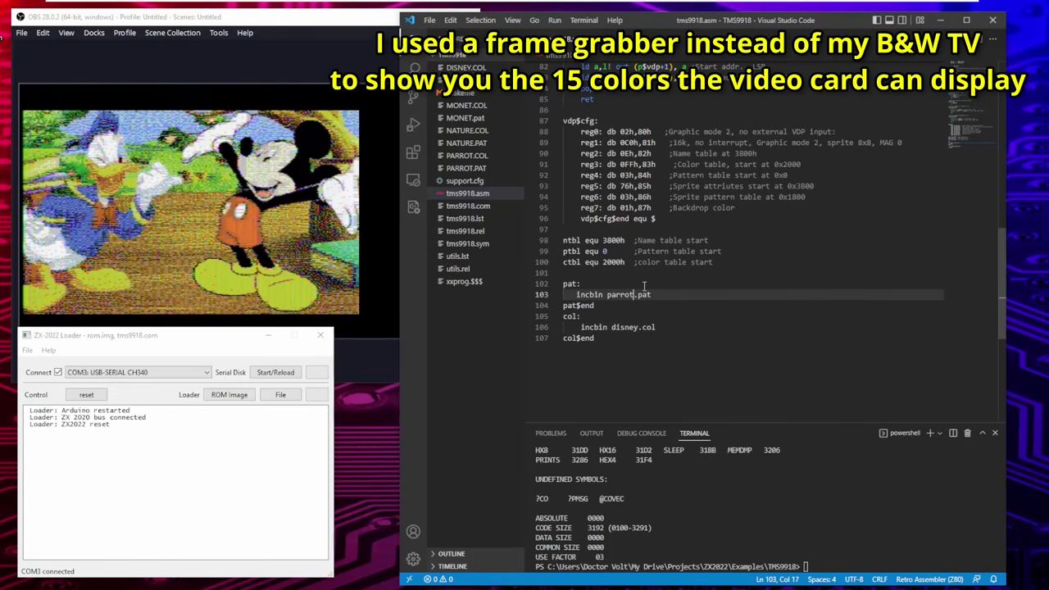
# Step: Change the color data include under col to parrot.col
pyautogui.click(640, 327)
pyautogui.press('BackSpace')
pyautogui.press('BackSpace')
pyautogui.press('BackSpace')
pyautogui.press('BackSpace')
pyautogui.press('BackSpace')
pyautogui.press('BackSpace')
pyautogui.write('parrot')
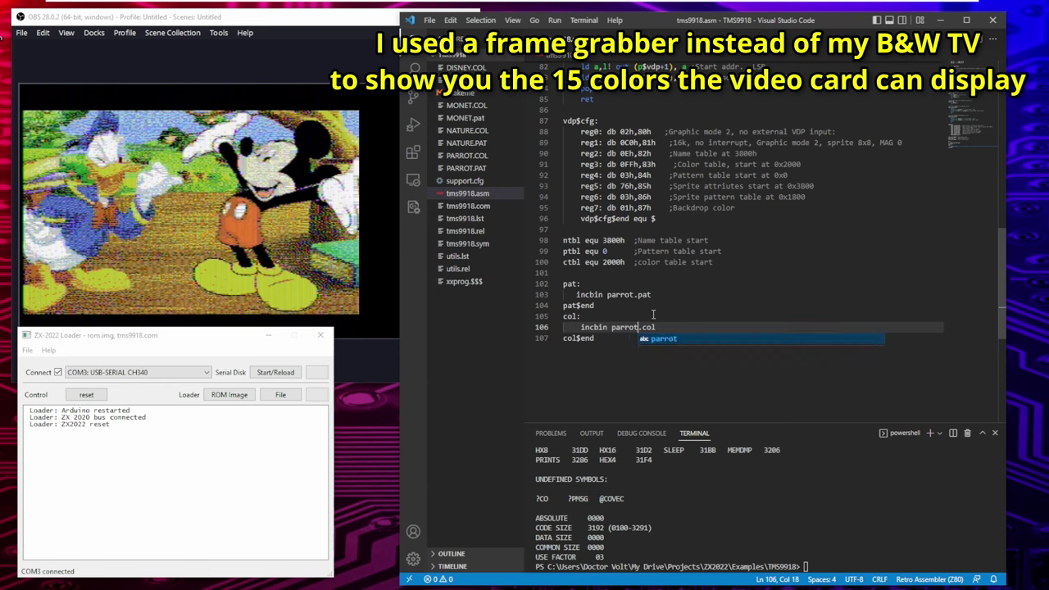
# Step: Rebuild the TMS9918 example by running make in the terminal
pyautogui.click(671, 530)
pyautogui.press('Up')
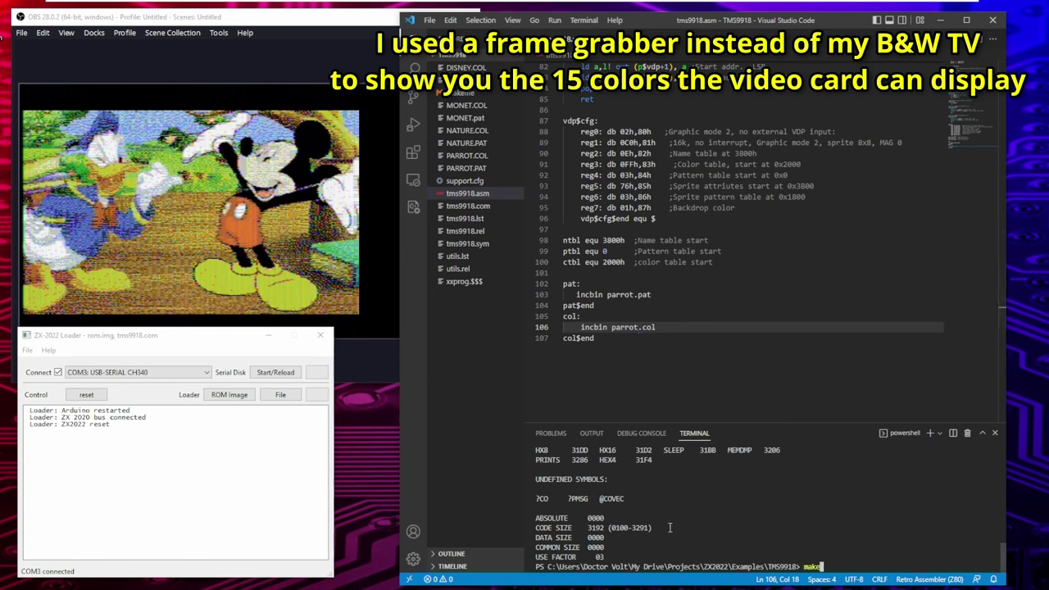
pyautogui.press('Return')
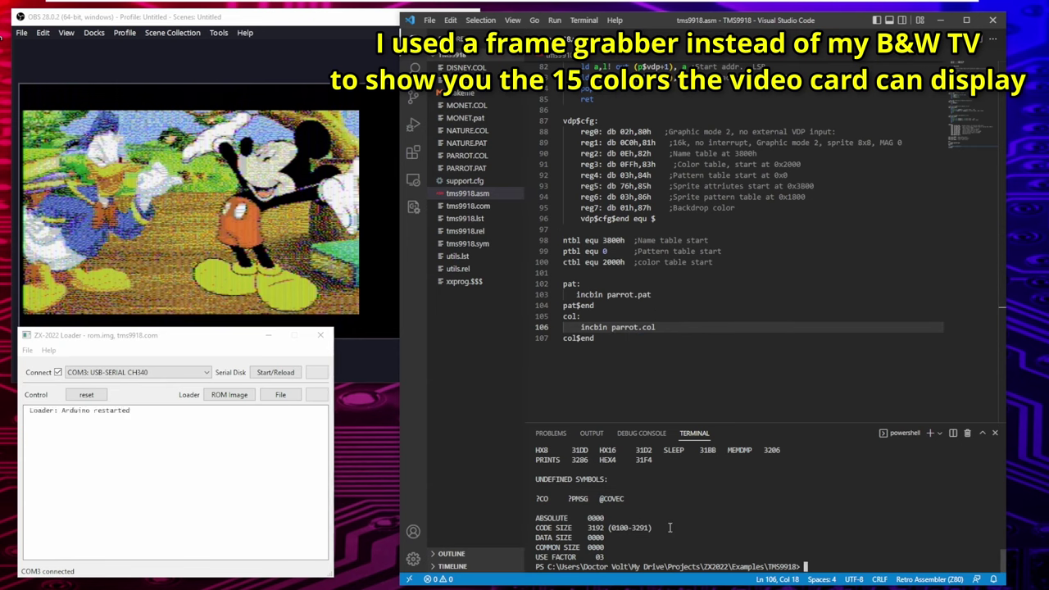